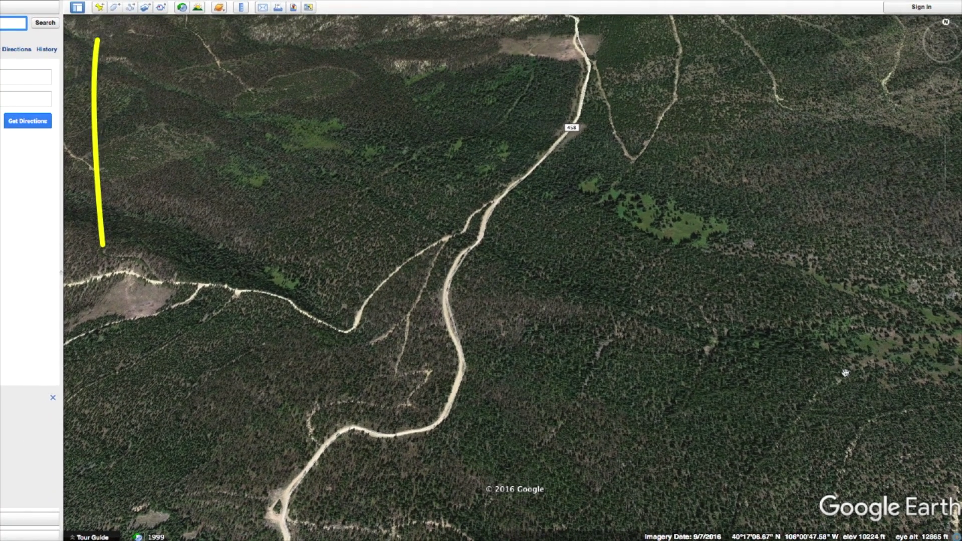
# Step: Add a new placemark and drag its pin into the forest just east of road 458
pyautogui.click(99, 7)
pyautogui.moveTo(519, 269)
pyautogui.mouseDown()
pyautogui.moveTo(501, 247)
pyautogui.moveTo(404, 302)
pyautogui.mouseUp()
pyautogui.moveTo(401, 263); pyautogui.dragTo(490, 290)
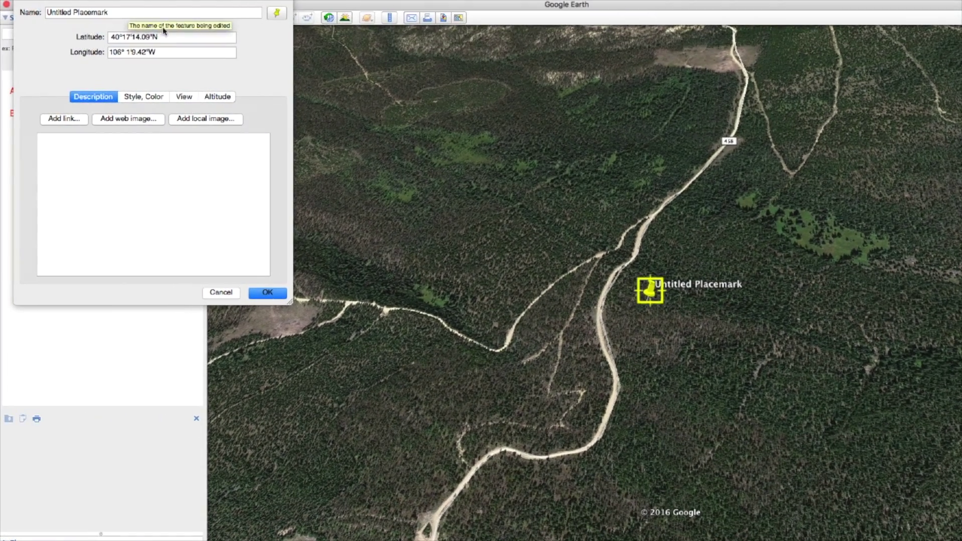
# Step: Copy the placemark's latitude value 40°17'14.09"N from its properties
pyautogui.click(159, 37)
pyautogui.tripleClick(159, 37)
pyautogui.tripleClick(159, 51)
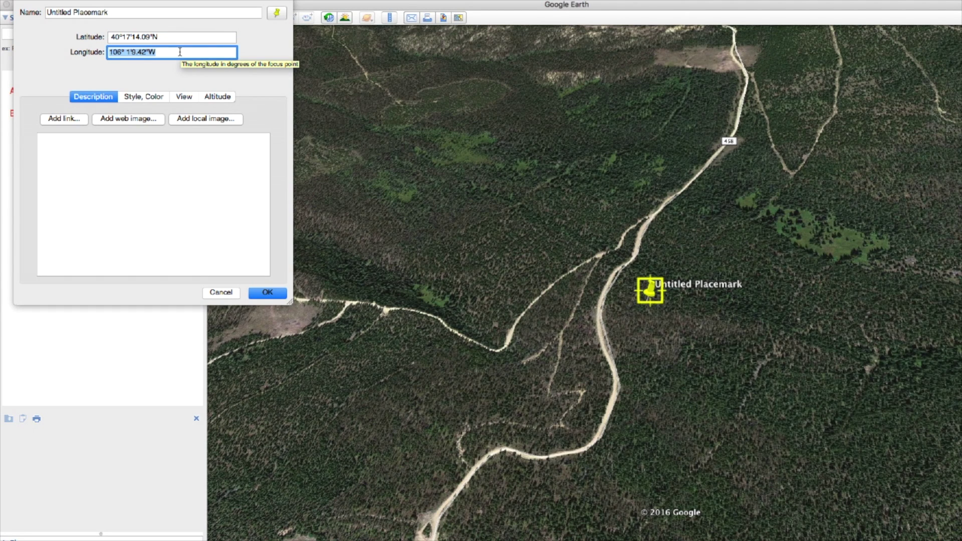
pyautogui.click(163, 38)
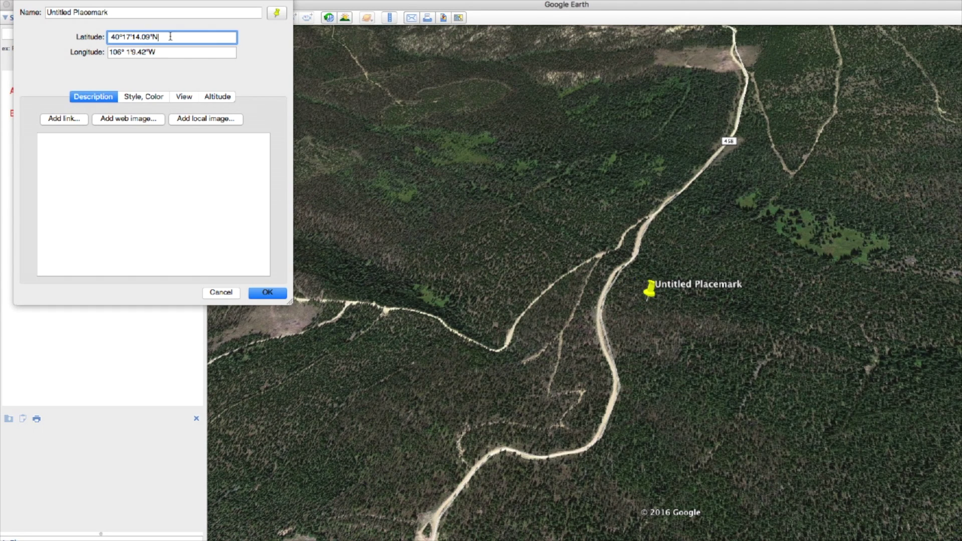
pyautogui.tripleClick(128, 37)
pyautogui.rightClick(128, 37)
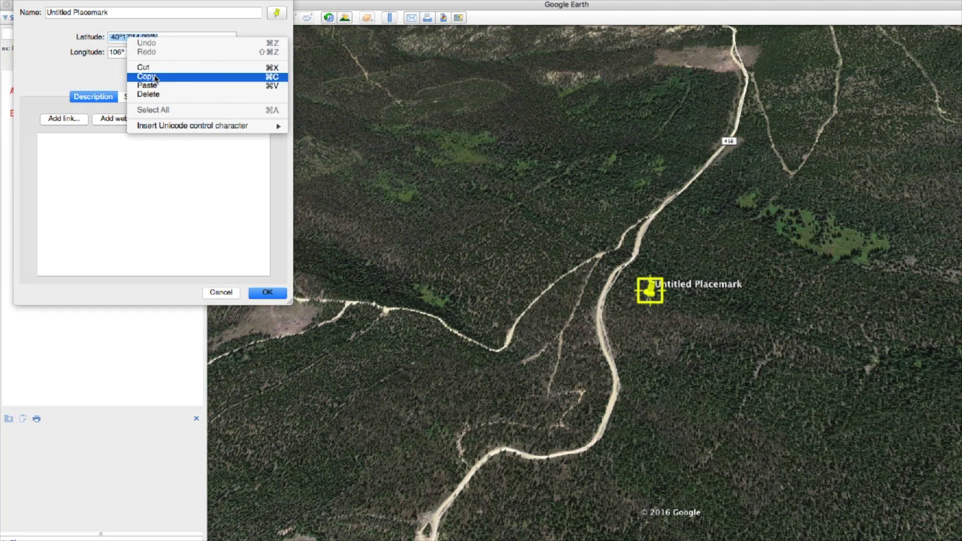
pyautogui.click(155, 79)
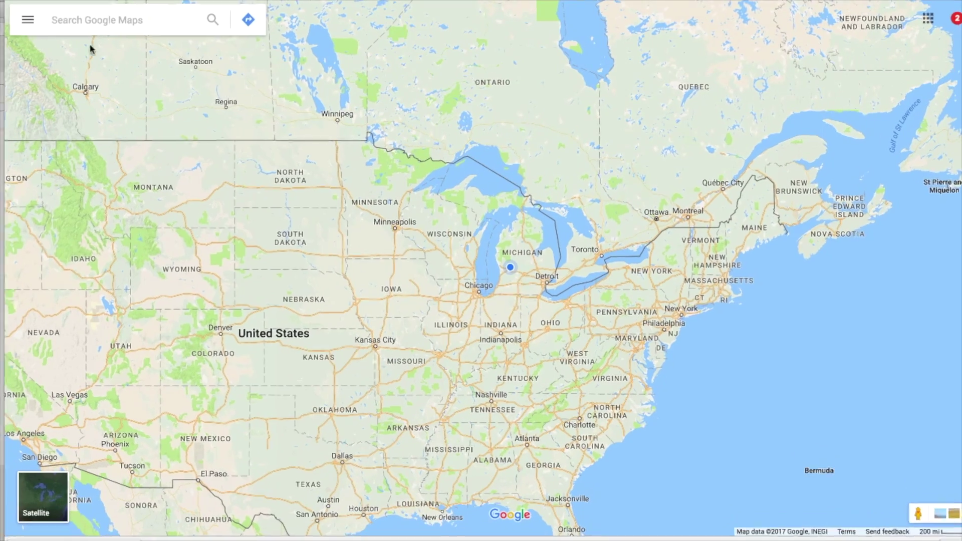
# Step: Paste the latitude into the Google Maps search box, then select the placemark's longitude
pyautogui.click(97, 21)
pyautogui.press('super+v')
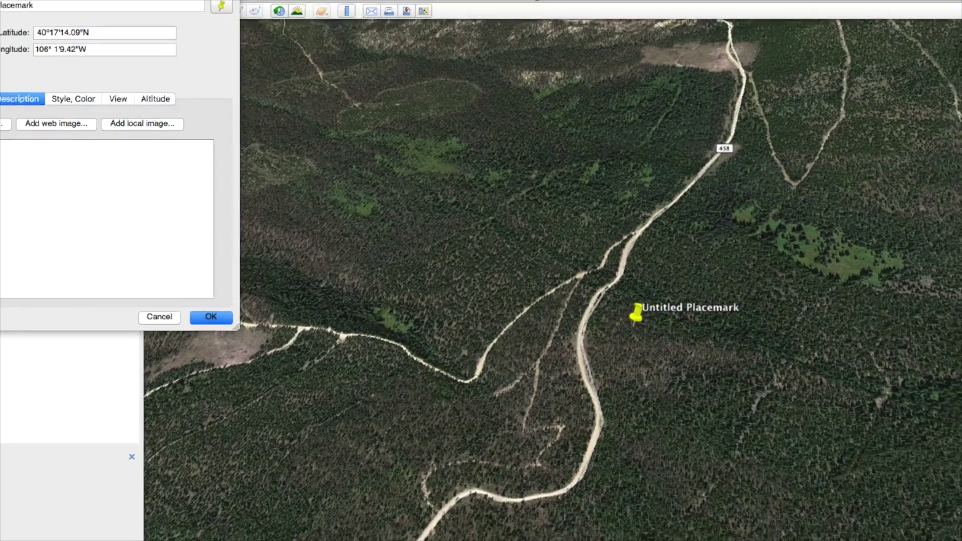
pyautogui.tripleClick(55, 49)
pyautogui.rightClick(46, 53)
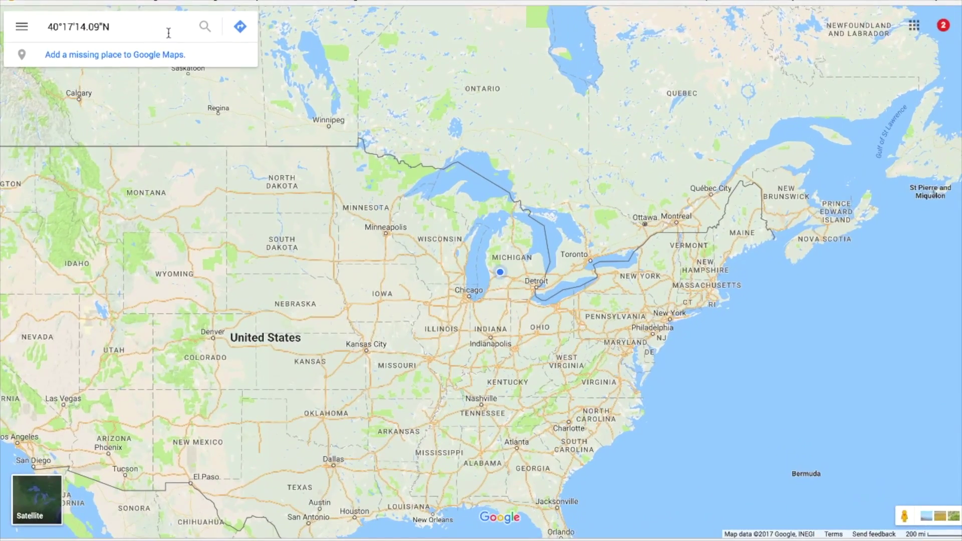
# Step: Search Google Maps for the combined latitude and longitude, then view it on satellite imagery
pyautogui.press('super+v')
pyautogui.click(205, 29)
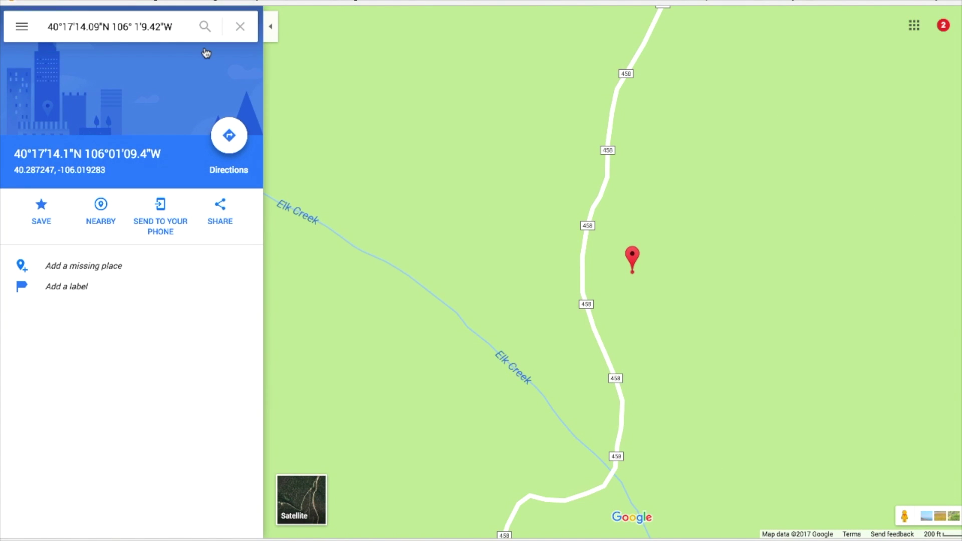
pyautogui.click(312, 510)
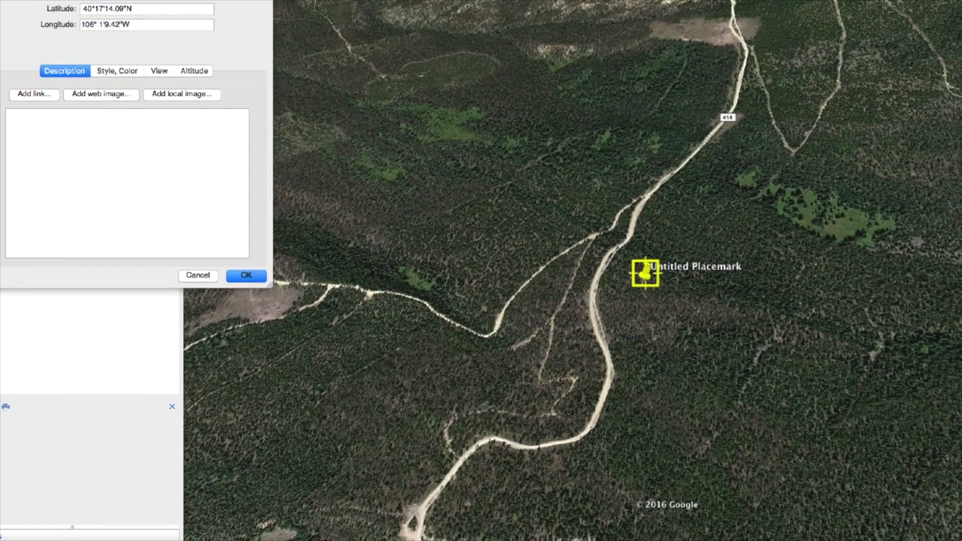
# Step: Confirm the placemark, then reopen and close its properties to review them
pyautogui.click(198, 275)
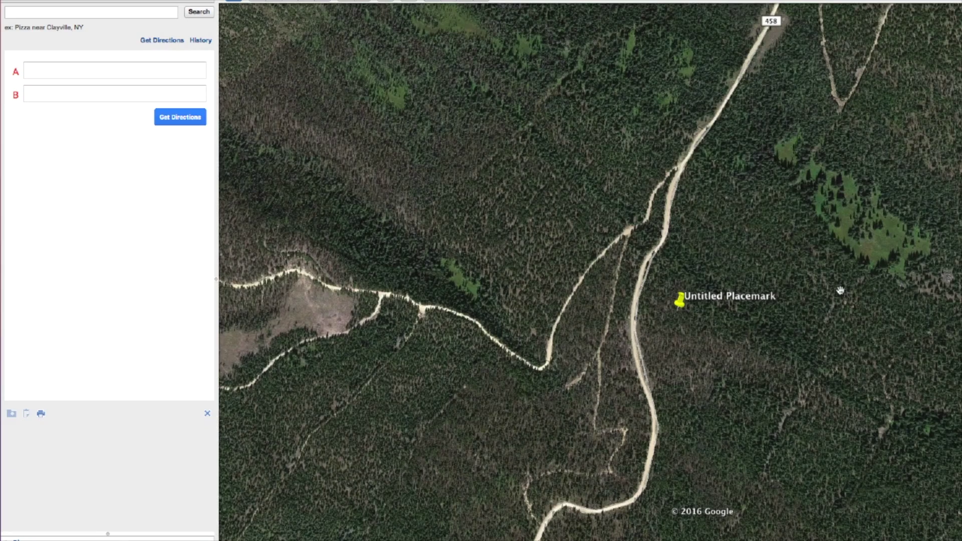
pyautogui.rightClick(681, 301)
pyautogui.click(709, 427)
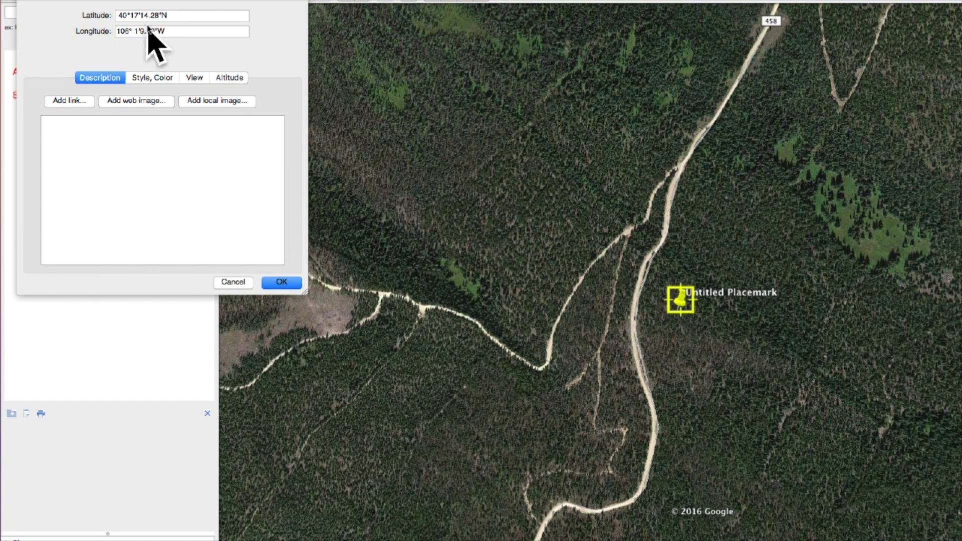
pyautogui.click(233, 283)
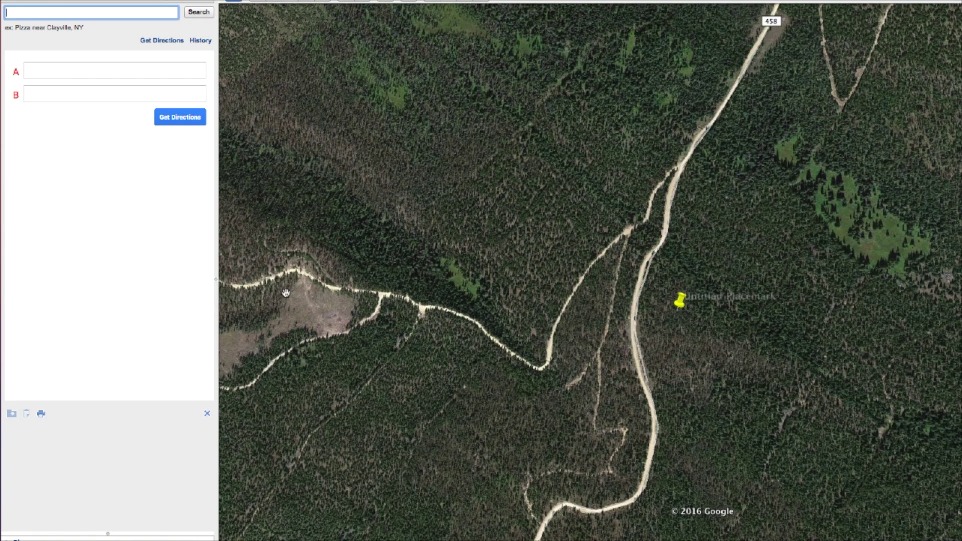
# Step: Start directions to the placemark and copy its decimal coordinates 40.2872988409, -106.019334153
pyautogui.rightClick(678, 305)
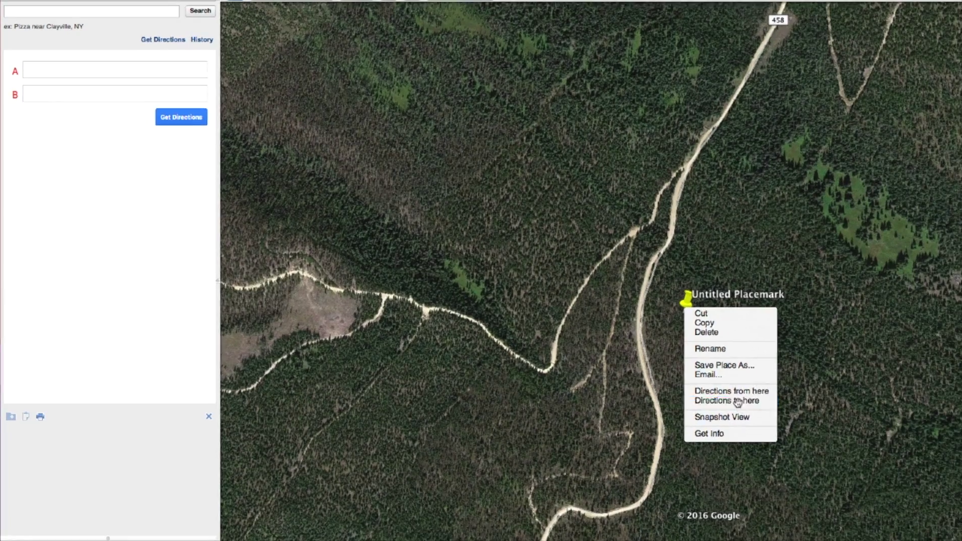
pyautogui.click(732, 399)
pyautogui.click(104, 6)
pyautogui.click(126, 8)
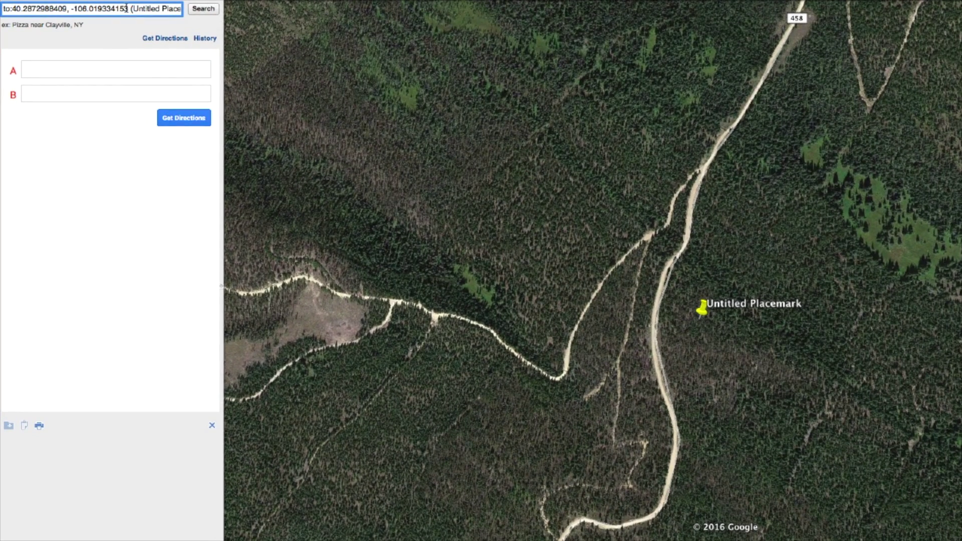
pyautogui.moveTo(128, 8); pyautogui.dragTo(26, 8)
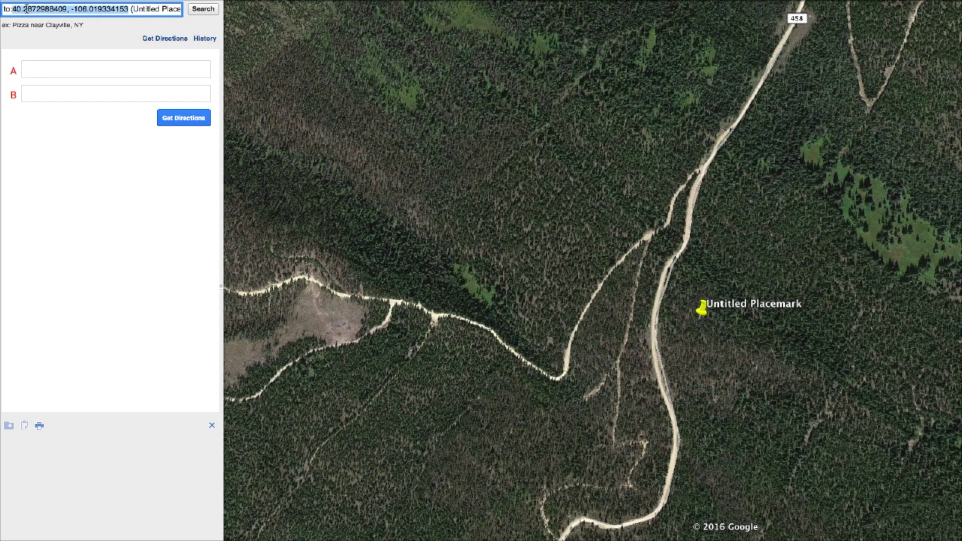
pyautogui.rightClick(50, 9)
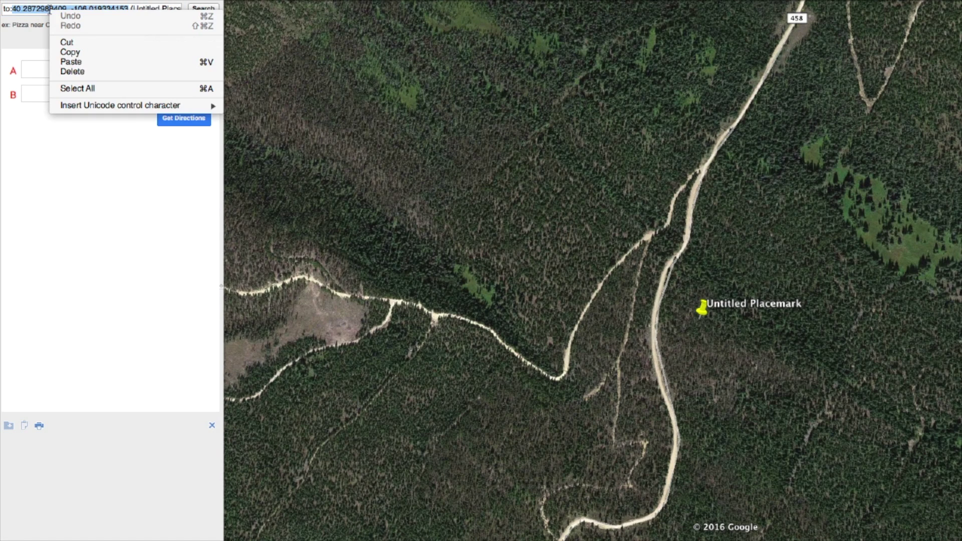
pyautogui.click(70, 52)
# Step: Review the placemark's properties once more without changes and dismiss its context menu
pyautogui.rightClick(698, 311)
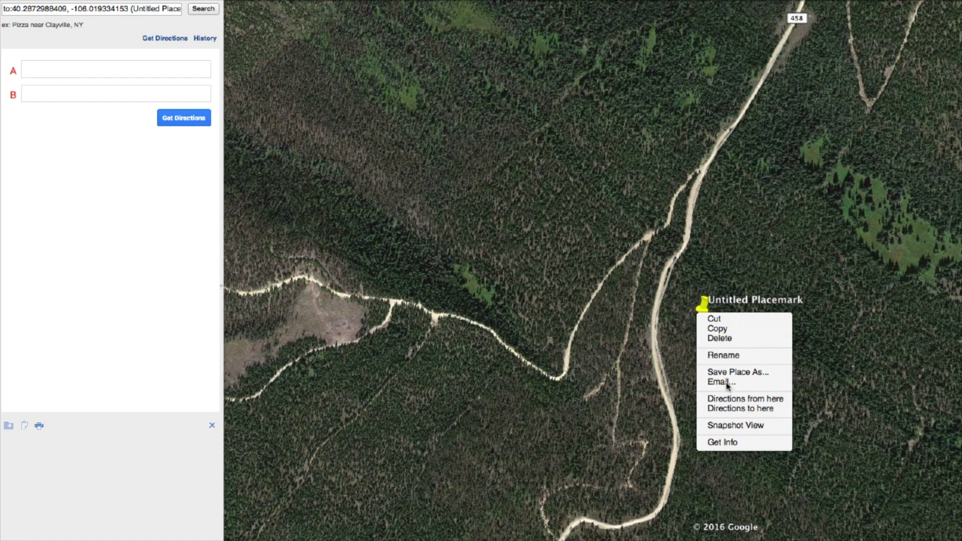
pyautogui.click(731, 443)
pyautogui.click(241, 291)
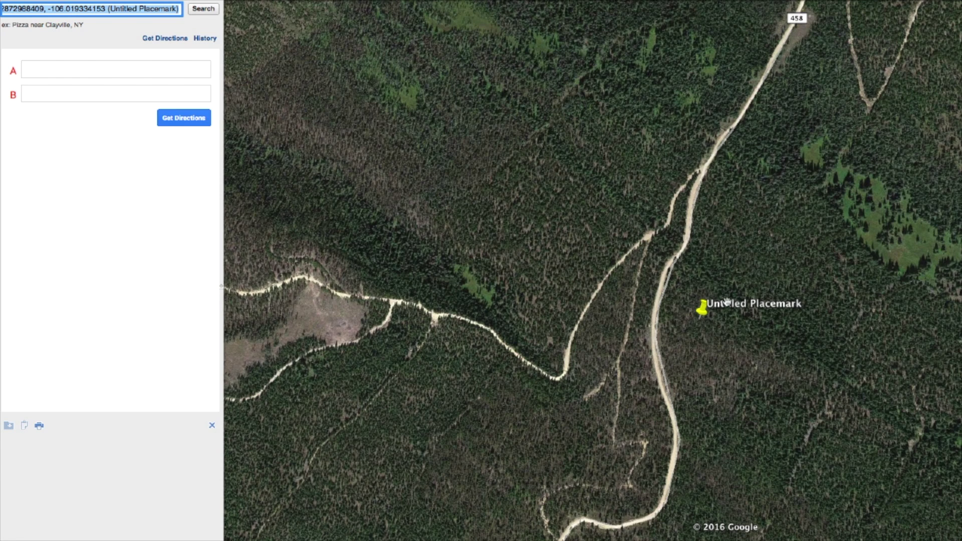
pyautogui.rightClick(703, 310)
pyautogui.click(740, 453)
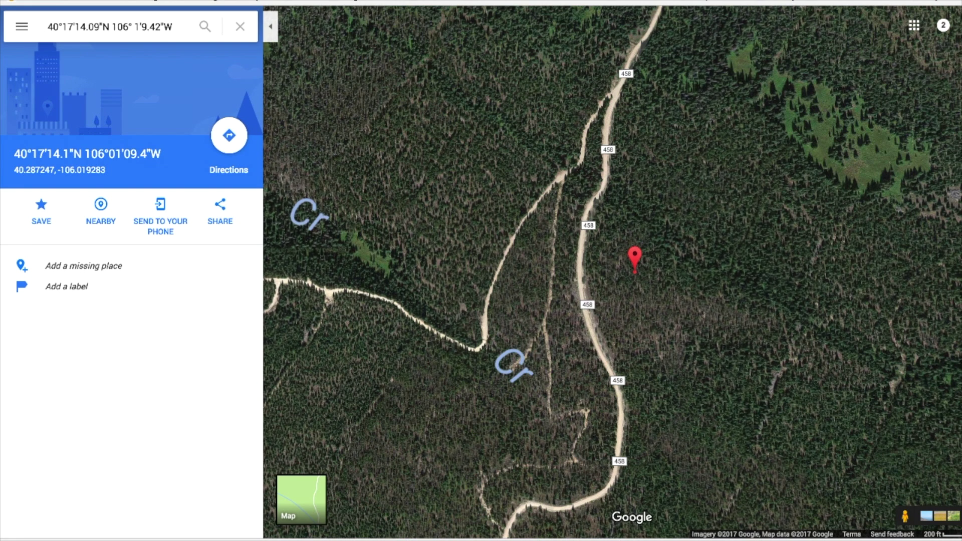
# Step: Zoom the satellite map out around the pin to include Gravel Mountain, then select the coordinates search text
pyautogui.scroll(-5, 632, 257)
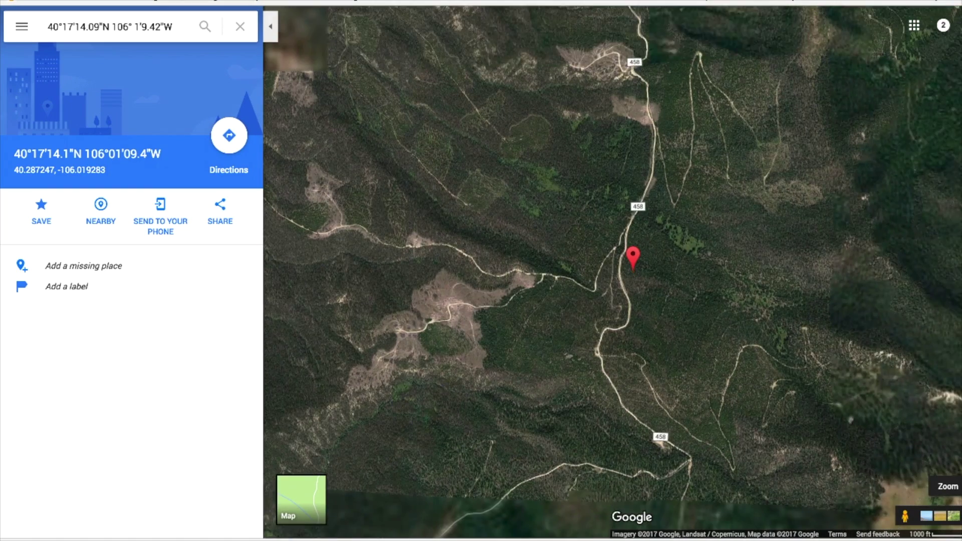
pyautogui.scroll(-1, 632, 257)
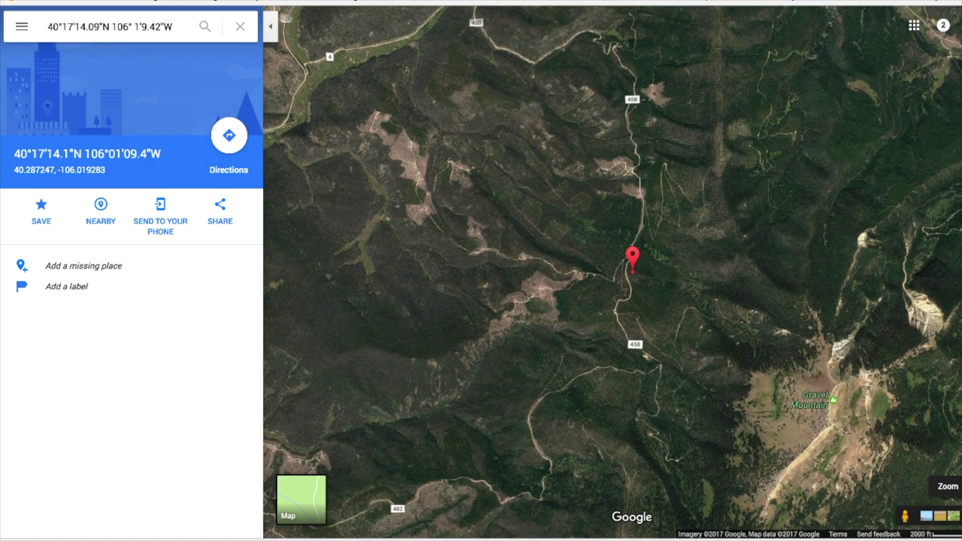
pyautogui.scroll(-1, 632, 257)
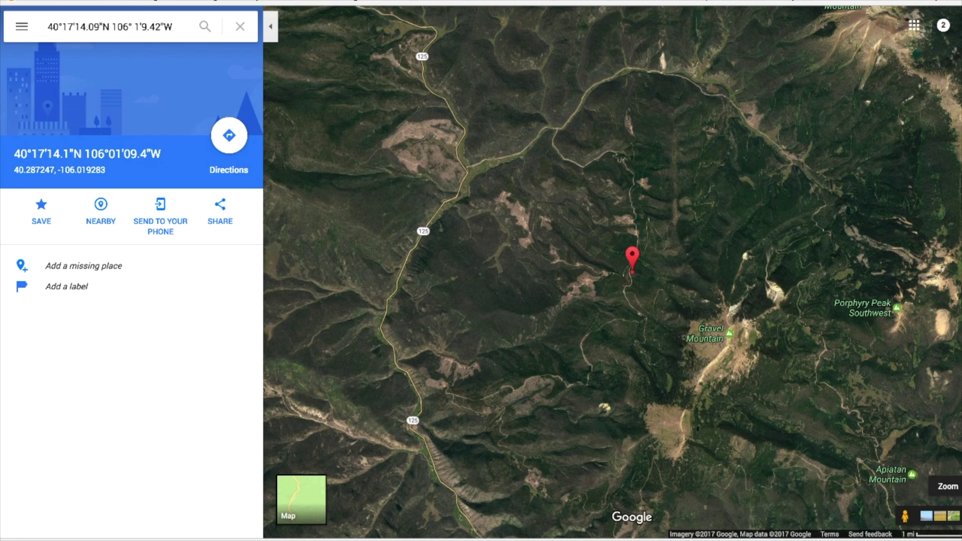
pyautogui.moveTo(887, 481)
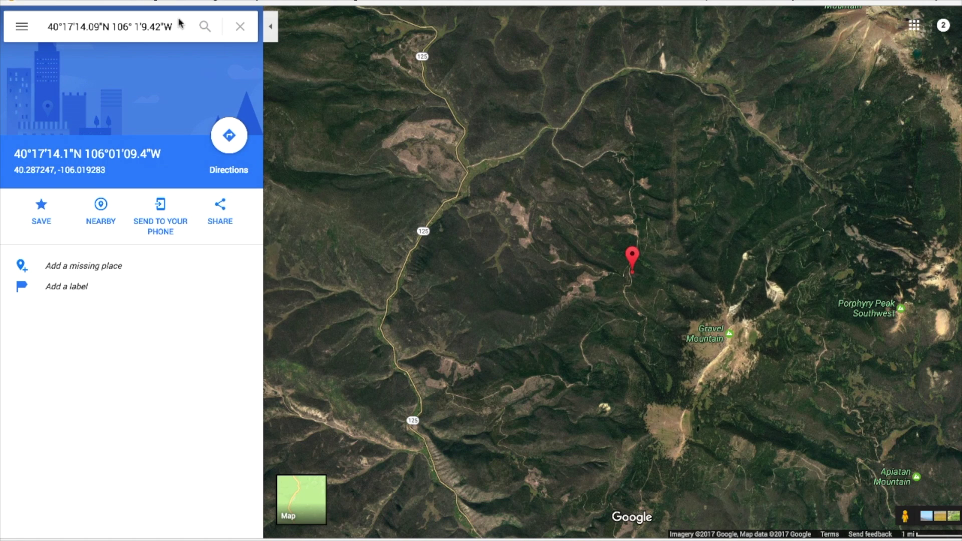
pyautogui.moveTo(182, 25); pyautogui.dragTo(24, 28)
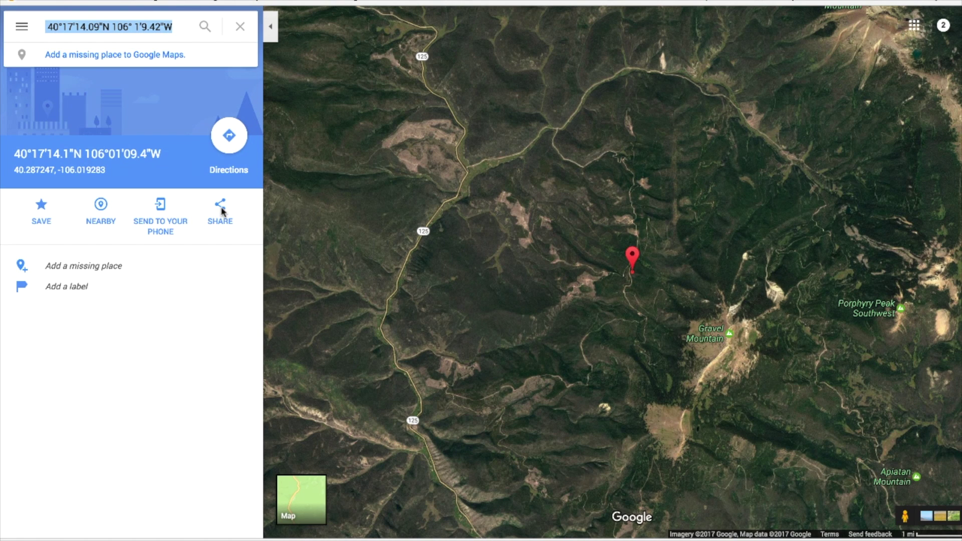
# Step: Copy the pin's short share link and test it by loading it in a new tab
pyautogui.click(223, 212)
pyautogui.click(223, 212)
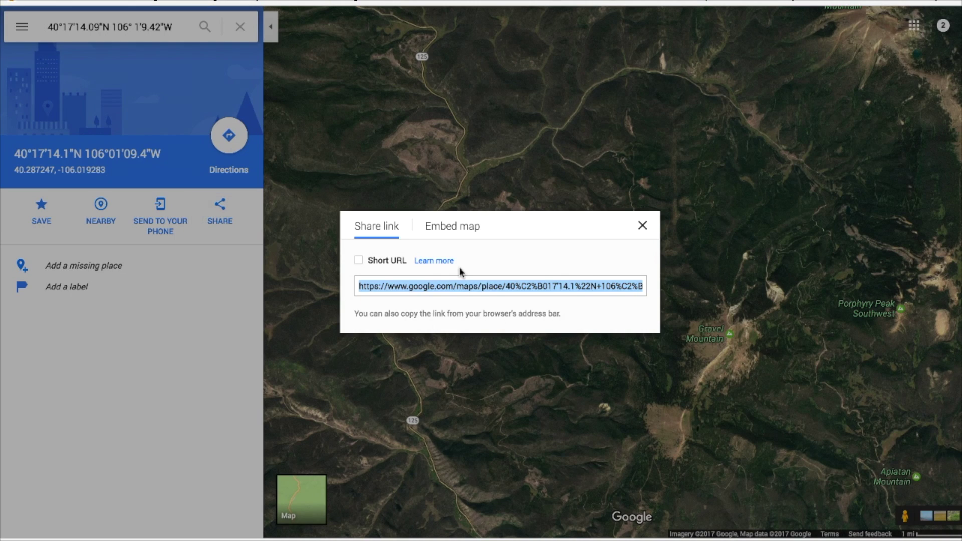
pyautogui.click(359, 261)
pyautogui.rightClick(415, 284)
pyautogui.click(462, 357)
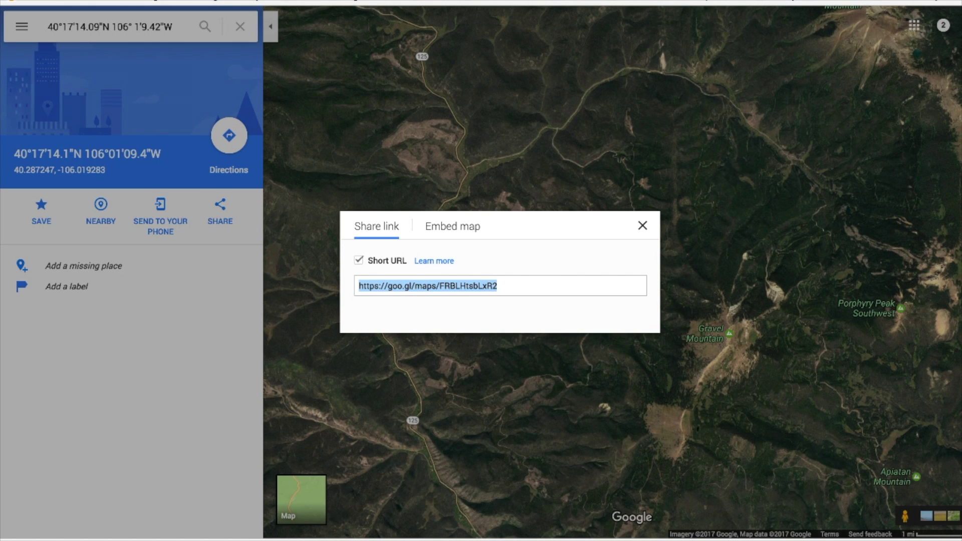
pyautogui.hotkey('ctrl', 't')
pyautogui.hotkey('ctrl', 'v')
pyautogui.press('Return')
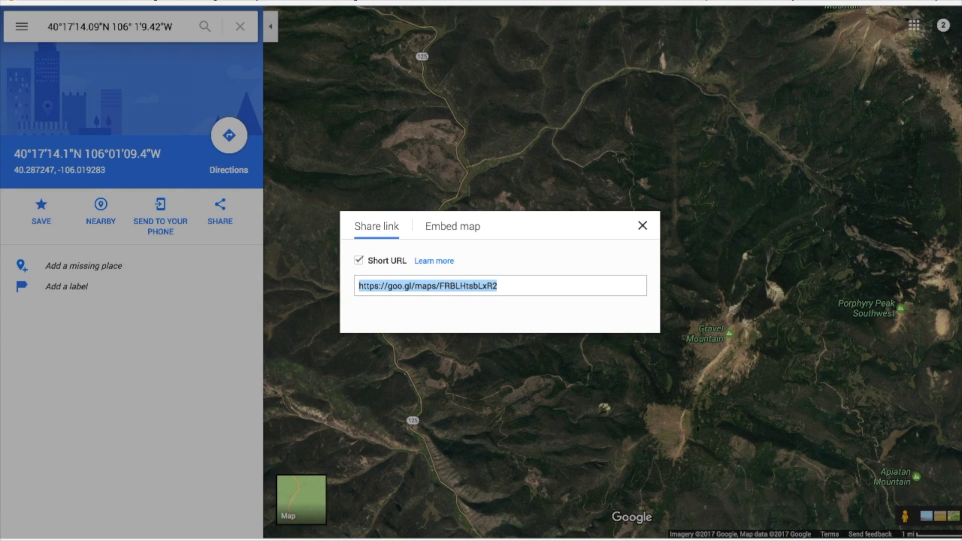
# Step: Close the share window and show the pin zoomed out on the street map
pyautogui.click(642, 226)
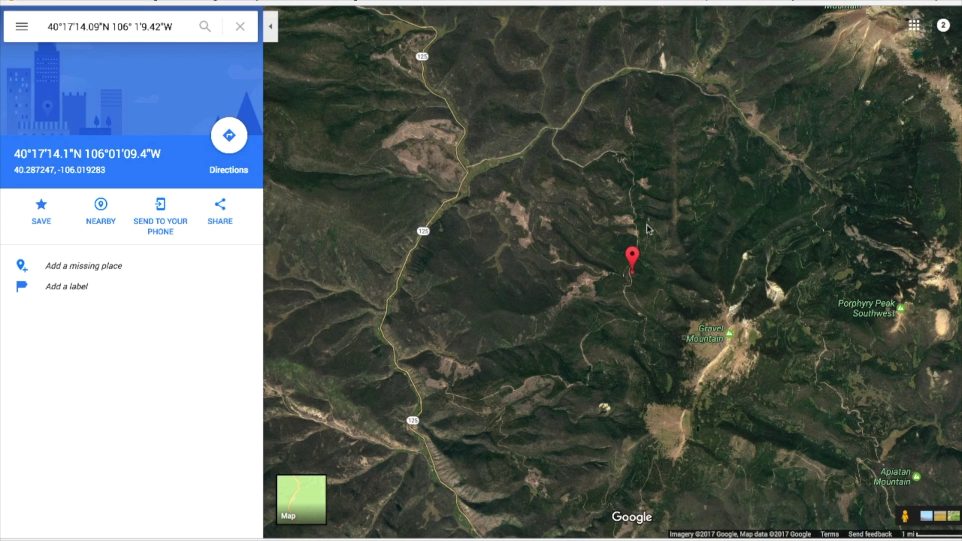
pyautogui.click(304, 498)
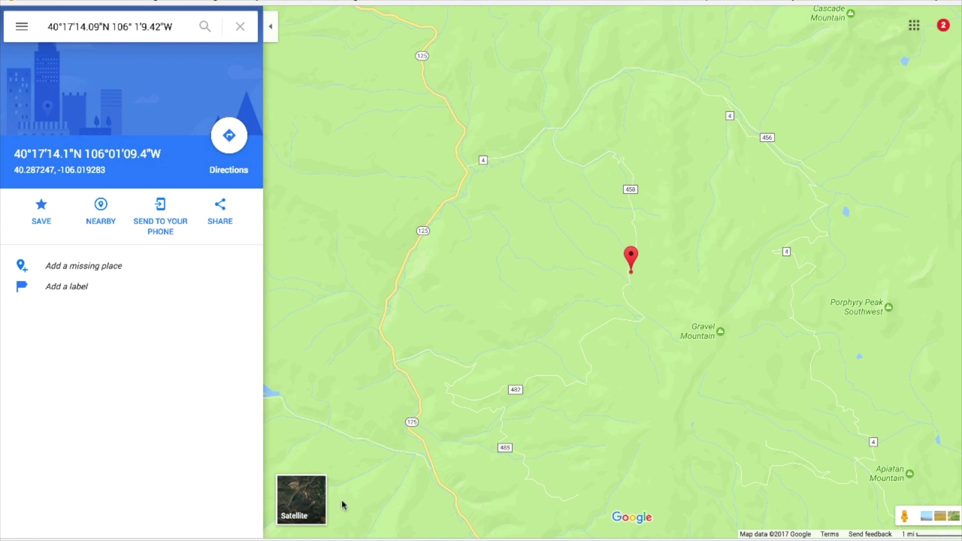
pyautogui.scroll(-3, 631, 260)
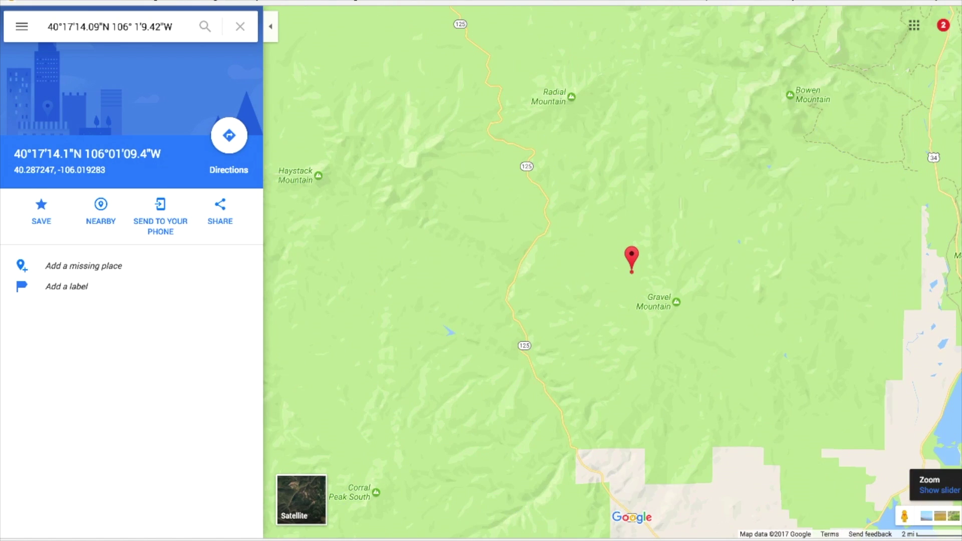
# Step: Copy a fresh short share link to the map view and load it in the address bar
pyautogui.click(220, 211)
pyautogui.click(371, 267)
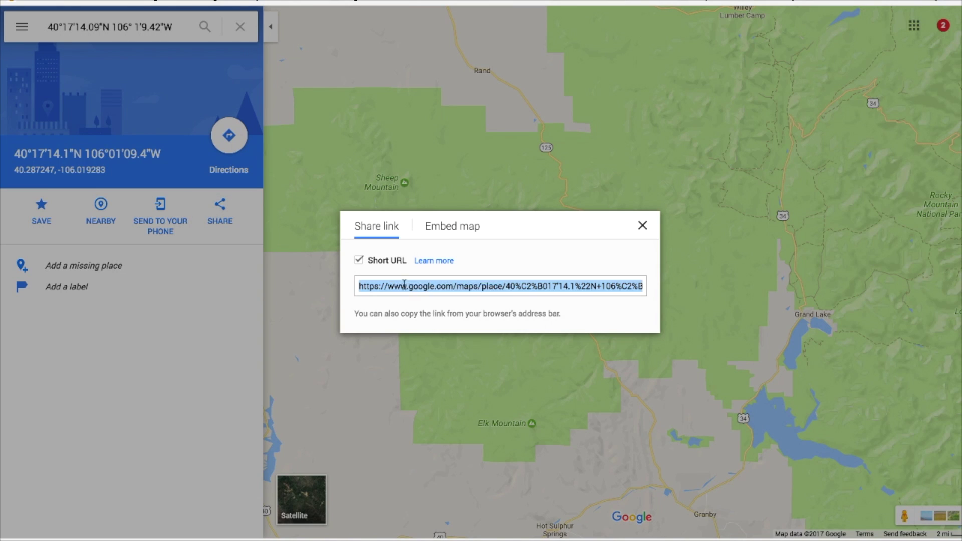
pyautogui.rightClick(409, 283)
pyautogui.click(427, 362)
pyautogui.click(643, 227)
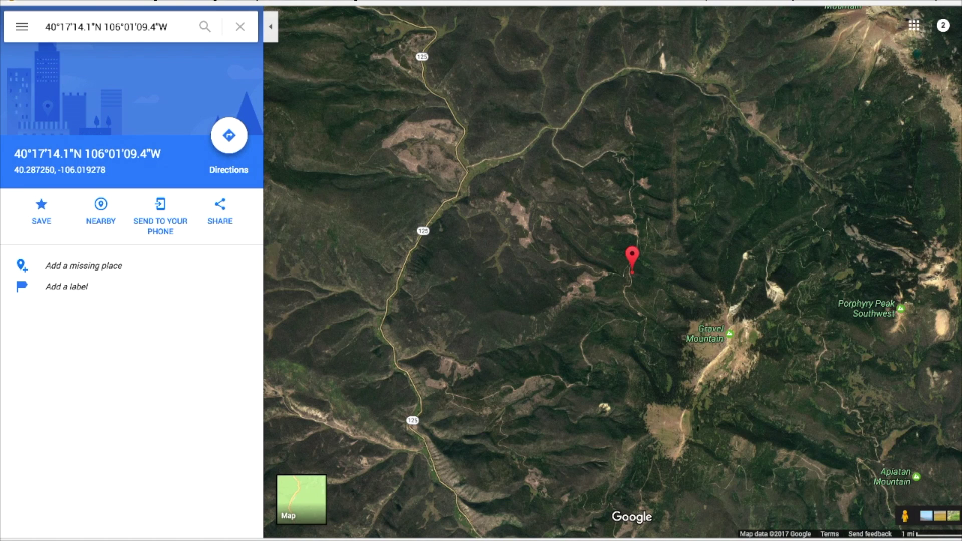
pyautogui.hotkey('ctrl', 'v')
pyautogui.press('Return')
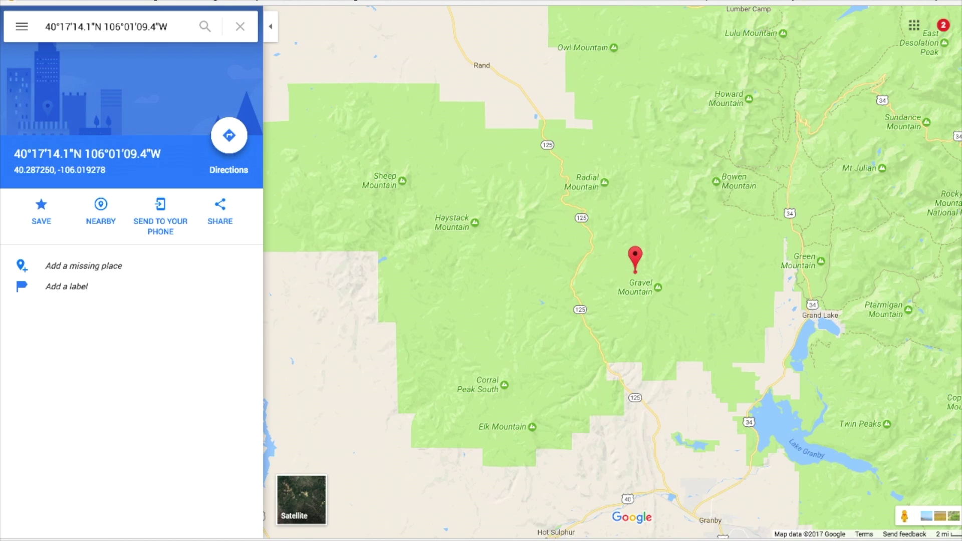
# Step: Get driving routes from Boulder, CO to the pin and open the 2 h 42 min US-40 W route
pyautogui.click(231, 140)
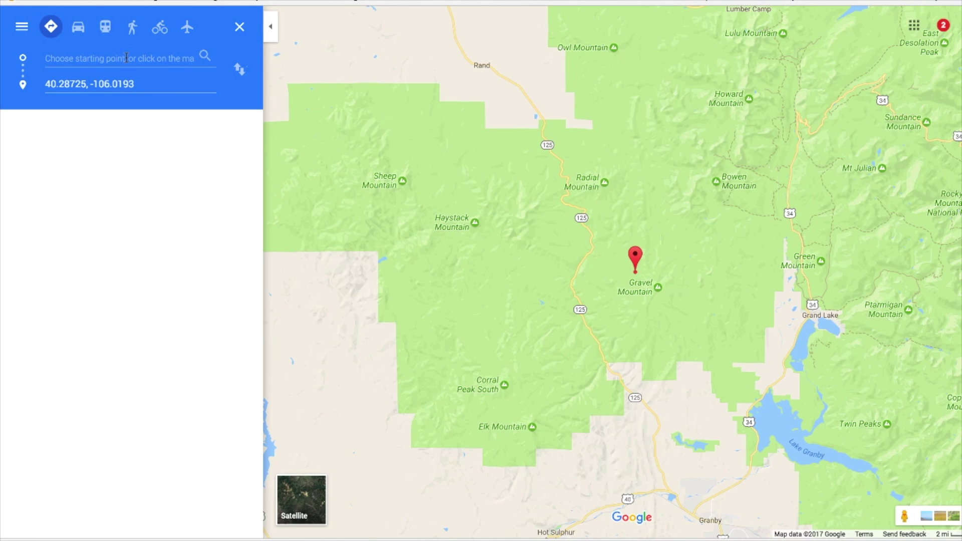
pyautogui.write('Boulder, CO')
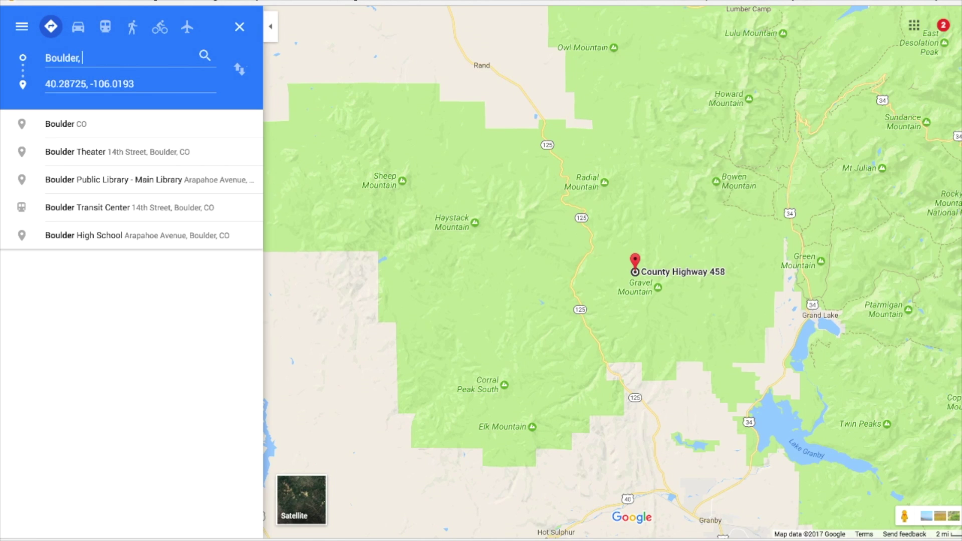
pyautogui.click(205, 54)
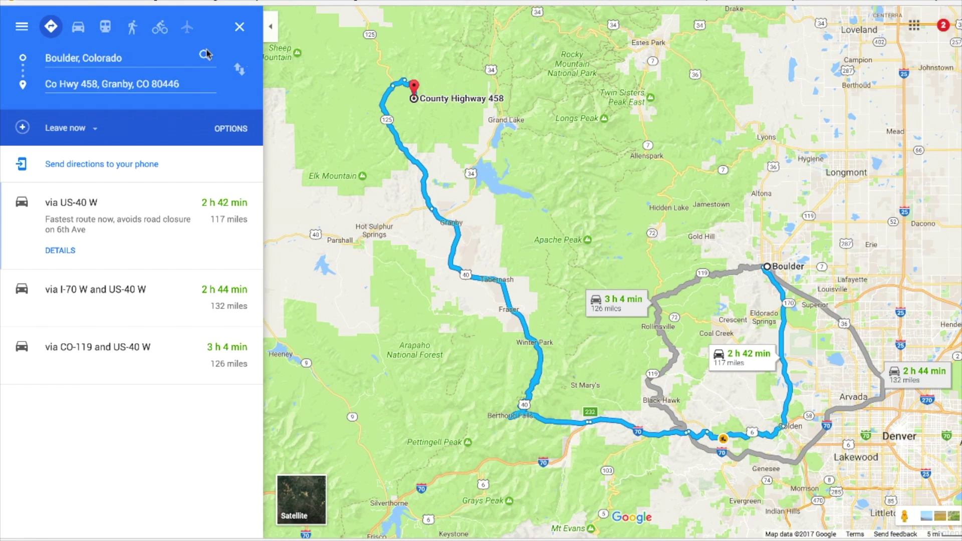
pyautogui.click(129, 211)
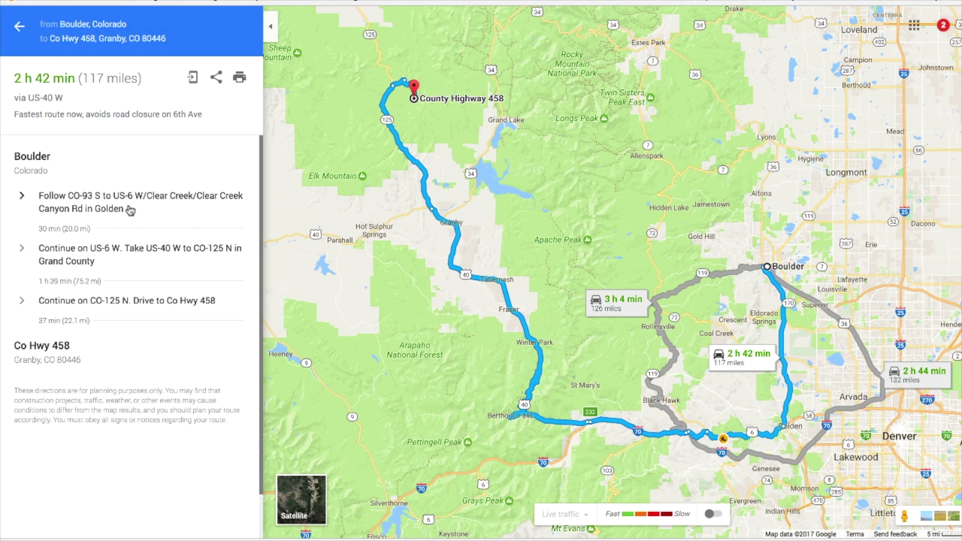
# Step: Copy a short share link to the US-40 W route from Boulder and load it in the address bar
pyautogui.click(216, 77)
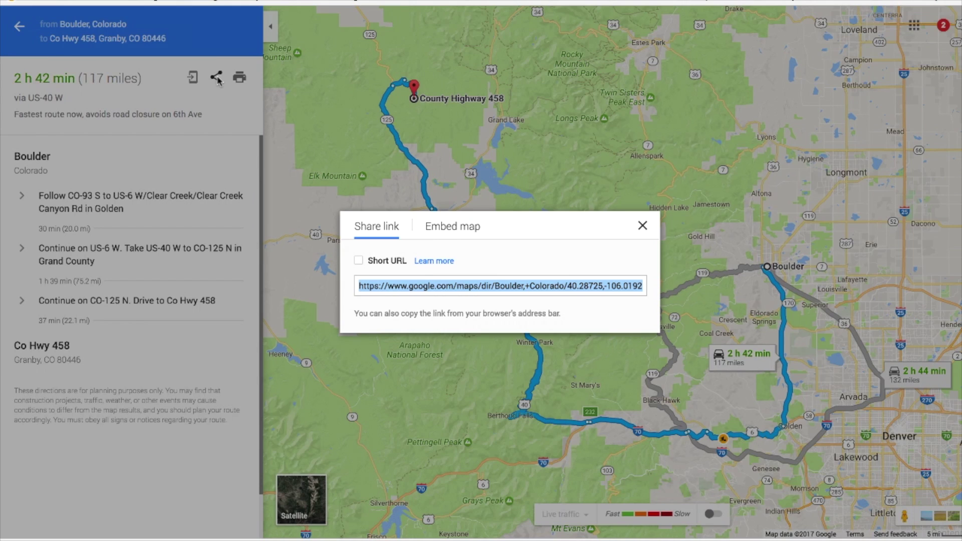
pyautogui.click(358, 261)
pyautogui.rightClick(395, 286)
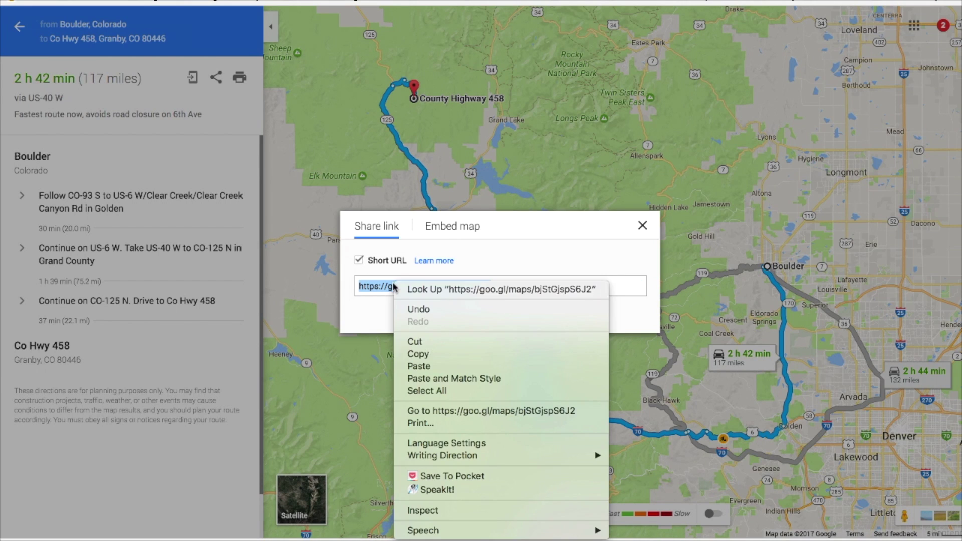
pyautogui.click(434, 354)
pyautogui.hotkey('ctrl', 'l')
pyautogui.hotkey('ctrl', 'v')
pyautogui.press('Return')
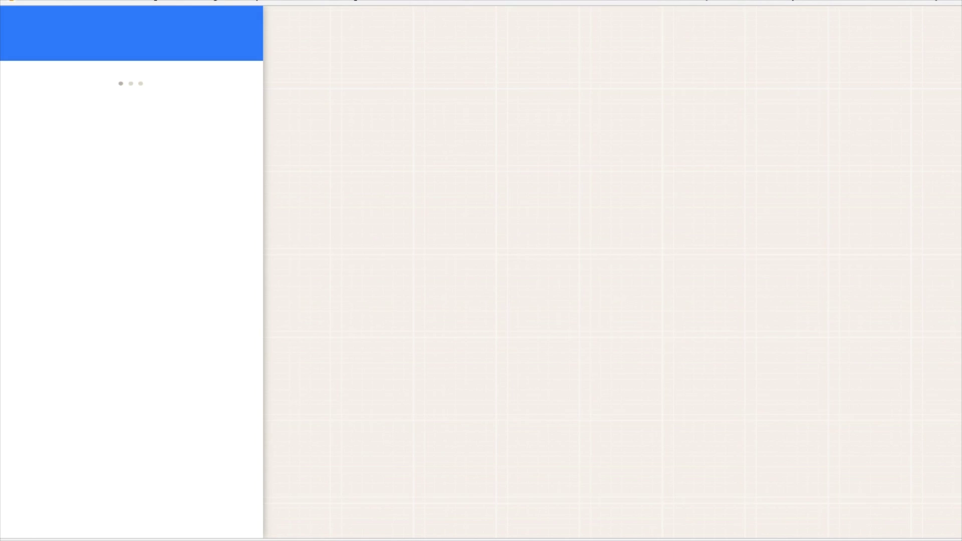